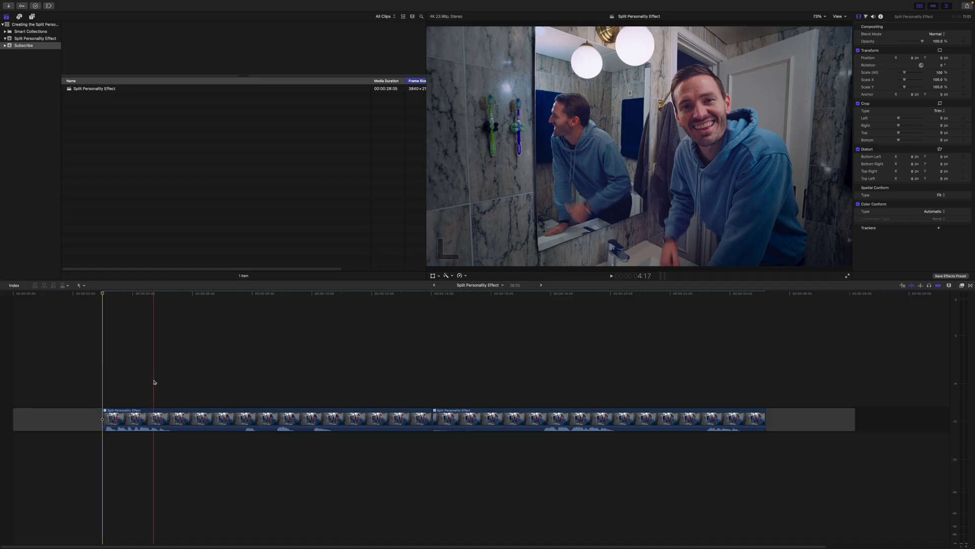
Step: Lift the second take above the first as a connected clip and slide it left toward the start
{"action": "left_click", "coordinate": [318, 419]}
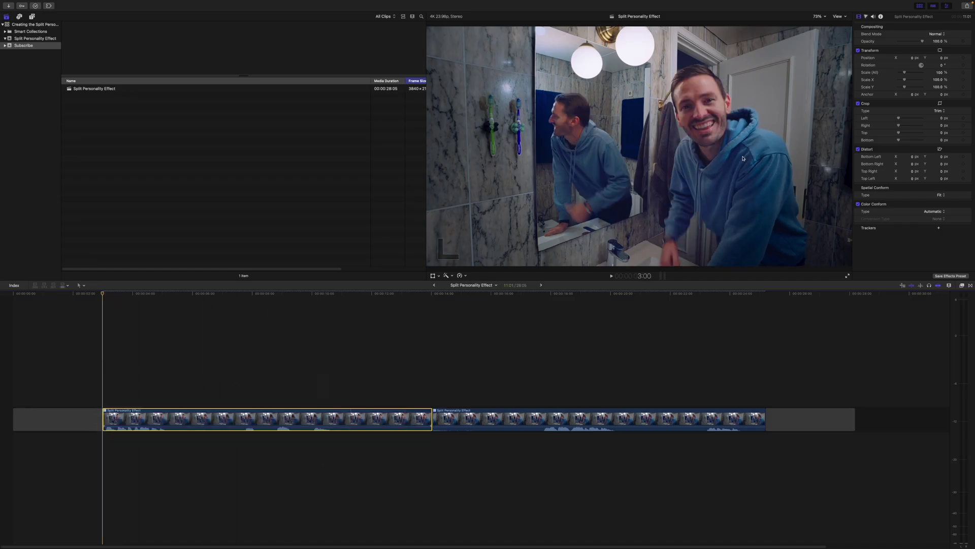
{"action": "left_click", "coordinate": [630, 376]}
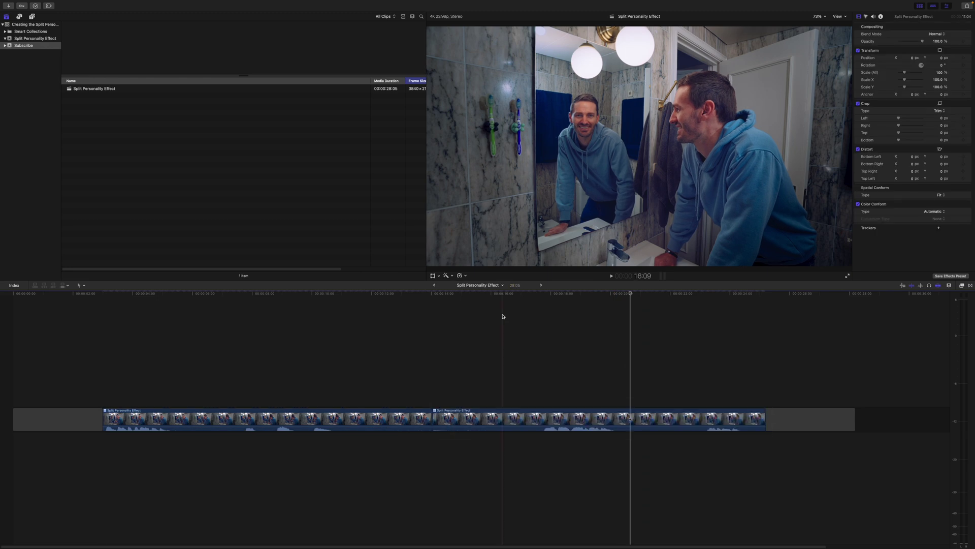
{"action": "left_click_drag", "start_coordinate": [524, 429], "coordinate": [193, 397]}
{"action": "left_click_drag", "start_coordinate": [291, 390], "coordinate": [284, 389]}
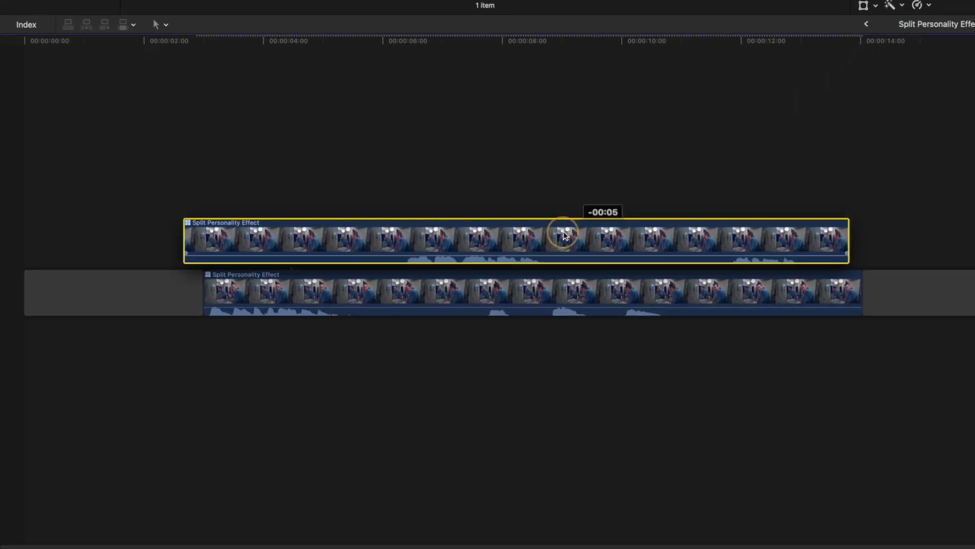
{"action": "left_click_drag", "start_coordinate": [567, 235], "coordinate": [550, 235]}
{"action": "left_click_drag", "start_coordinate": [484, 239], "coordinate": [441, 236]}
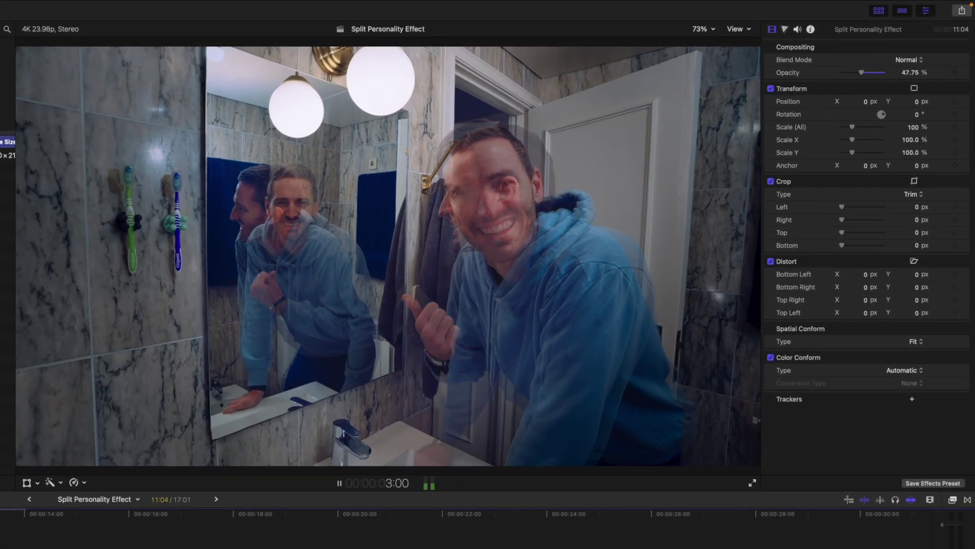
Step: Trim the upper take's start and end and the lower take's end so both takes line up
{"action": "key", "text": "space"}
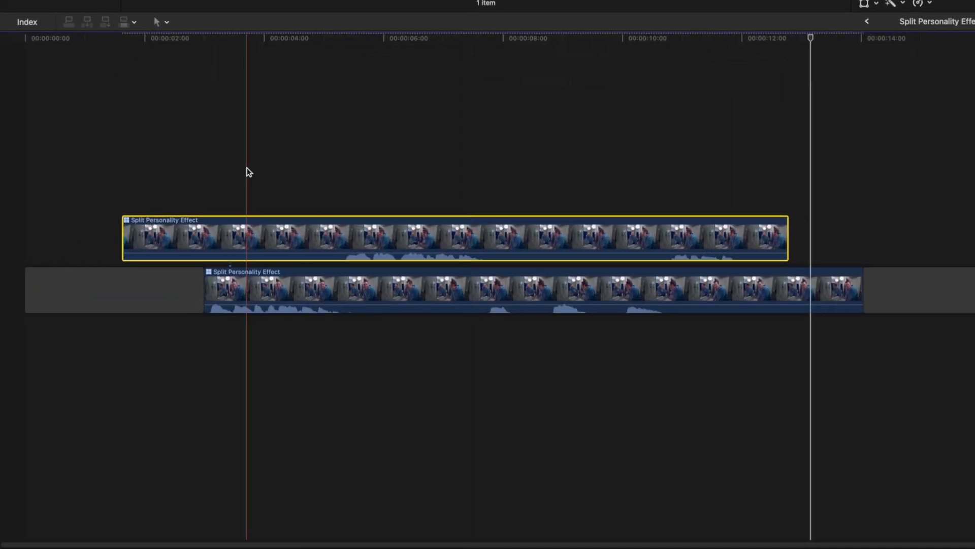
{"action": "left_click_drag", "start_coordinate": [127, 223], "coordinate": [206, 224]}
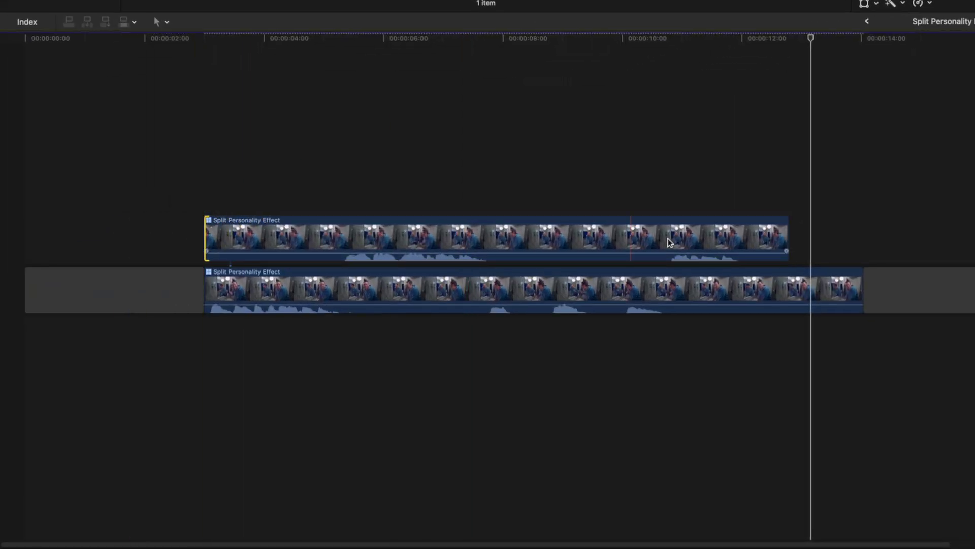
{"action": "left_click_drag", "start_coordinate": [785, 228], "coordinate": [810, 229]}
{"action": "left_click_drag", "start_coordinate": [863, 277], "coordinate": [810, 274]}
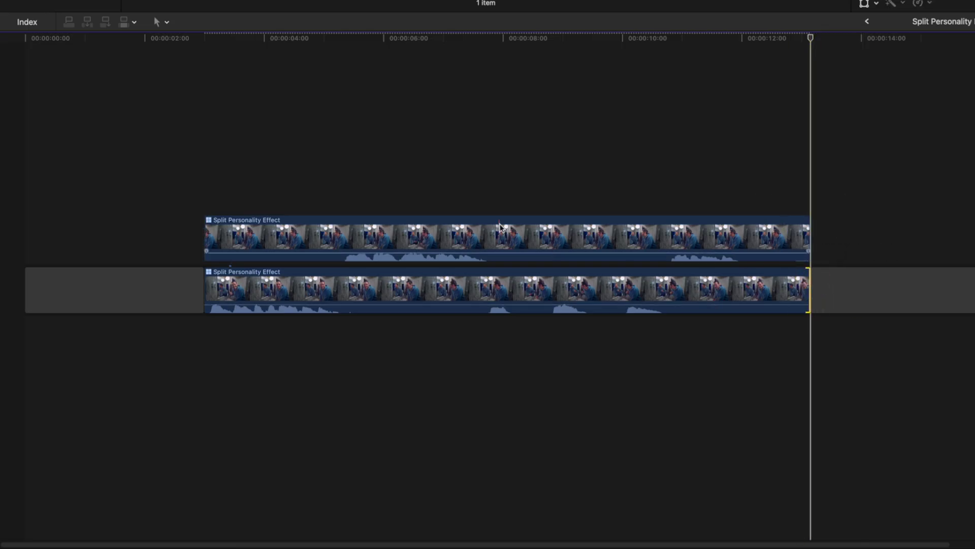
{"action": "left_click", "coordinate": [406, 179]}
{"action": "left_click", "coordinate": [413, 233]}
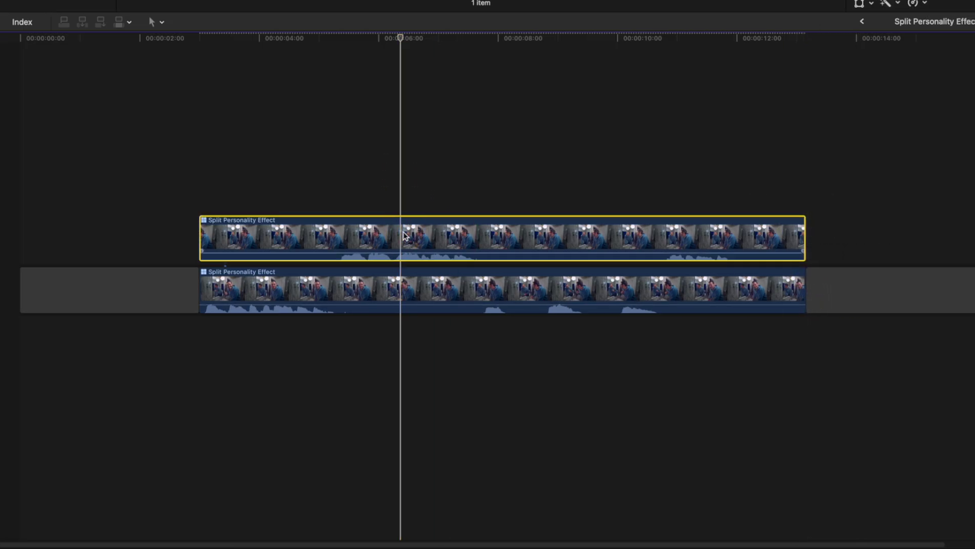
Step: Apply a Draw Mask to the upper take outlining the mirror, Linear with Feather -8
{"action": "left_click", "coordinate": [949, 22]}
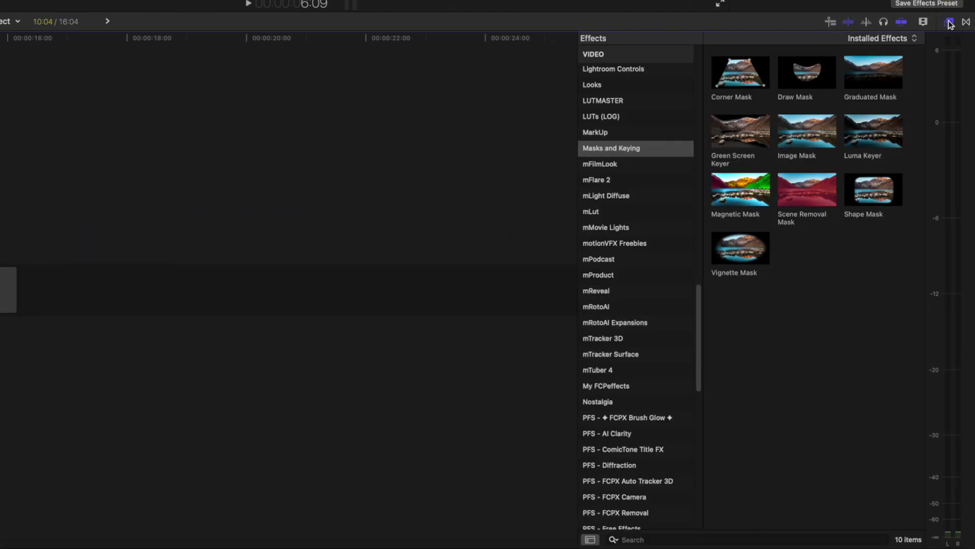
{"action": "left_click_drag", "start_coordinate": [833, 92], "coordinate": [587, 227]}
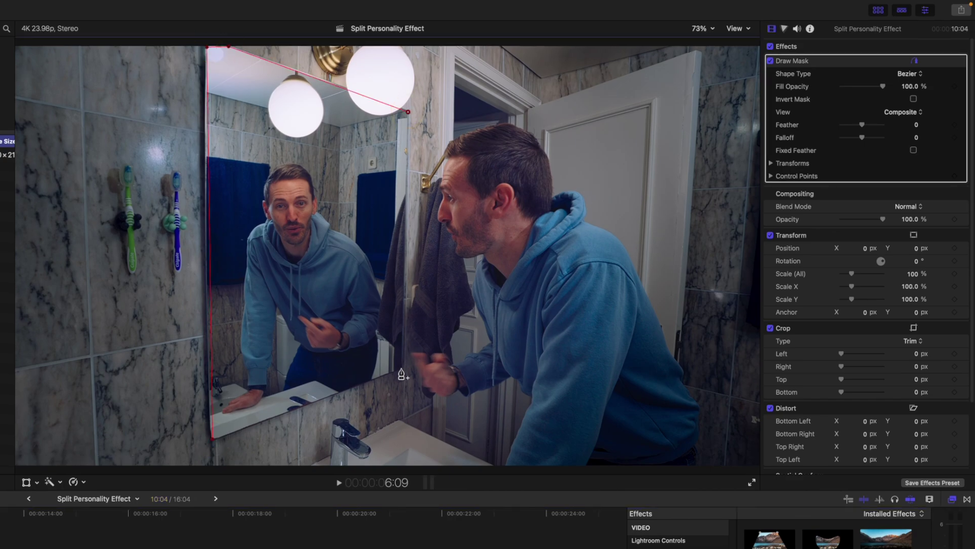
{"action": "left_click", "coordinate": [214, 441]}
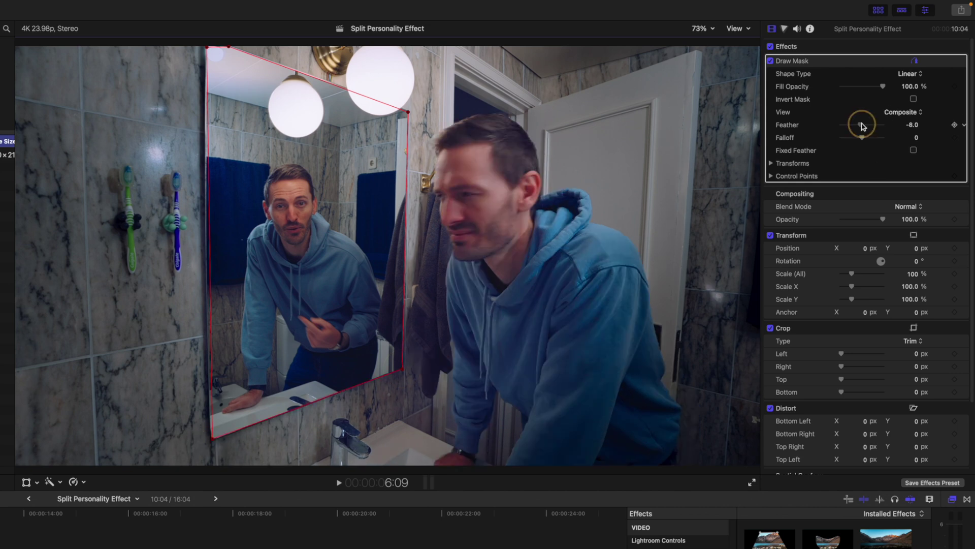
{"action": "left_click", "coordinate": [844, 62]}
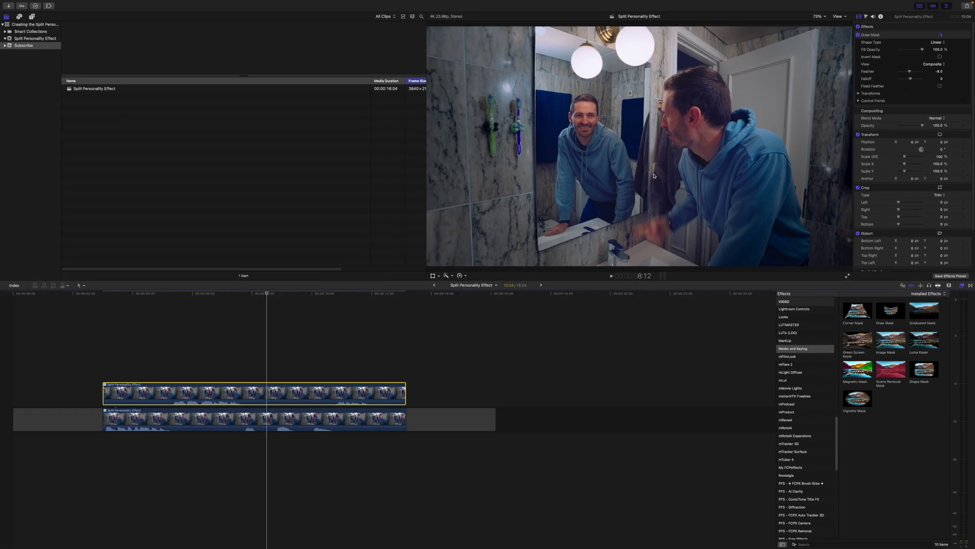
Step: Duplicate the masked take onto a new lane above and trim it to a short span
{"action": "left_click_drag", "start_coordinate": [270, 393], "coordinate": [268, 333]}
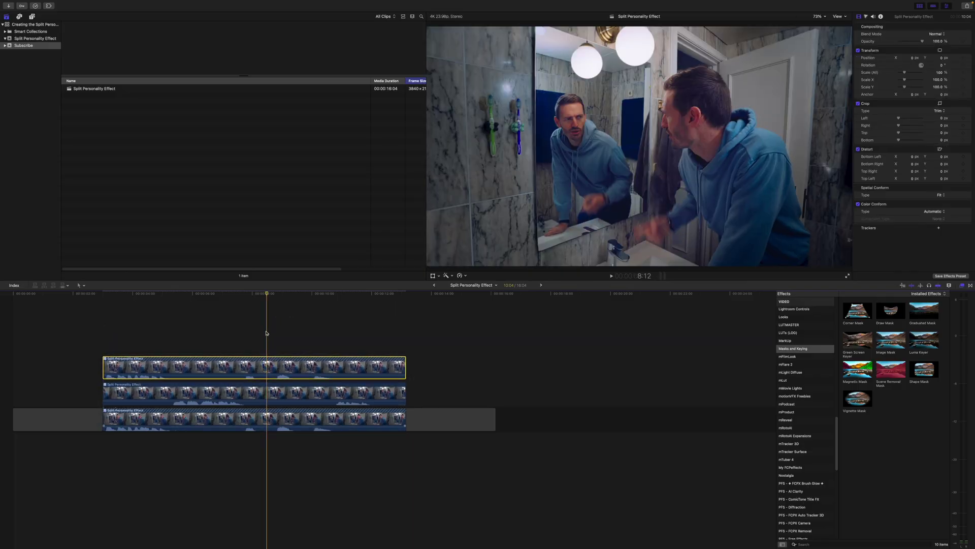
{"action": "key", "text": "alt+bracketleft"}
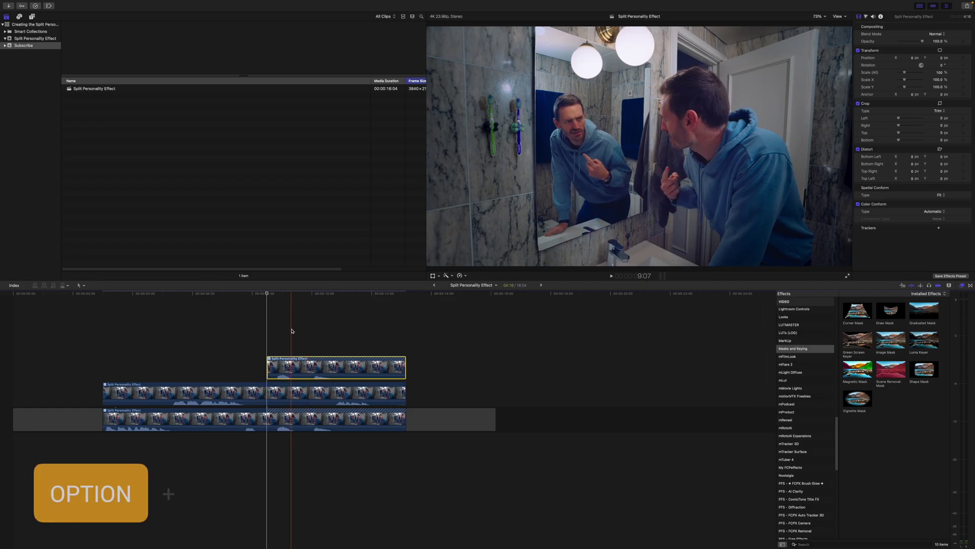
{"action": "key", "text": "alt+bracketright"}
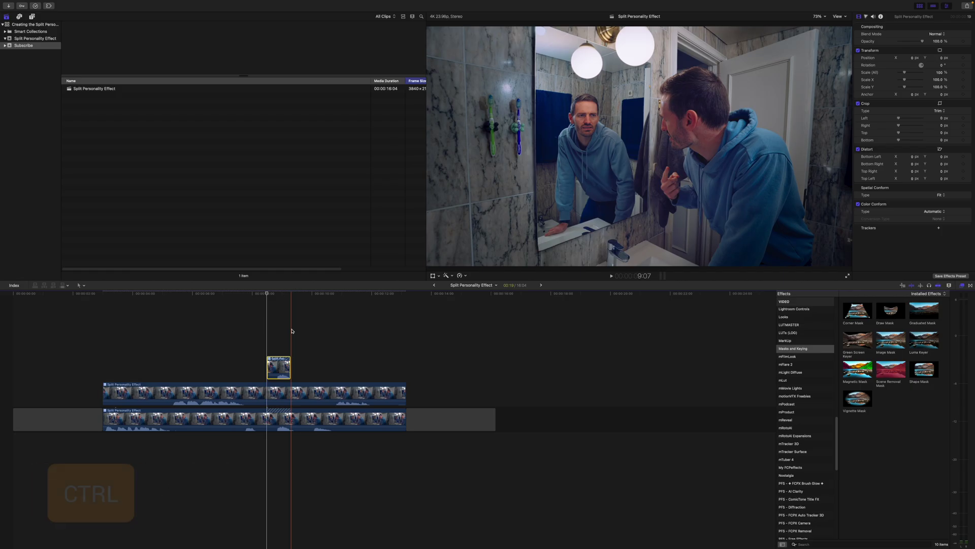
Step: Detach and delete the short clip's audio, then apply a Magnetic Mask to it
{"action": "key", "text": "ctrl+shift+s"}
{"action": "key", "text": "Delete"}
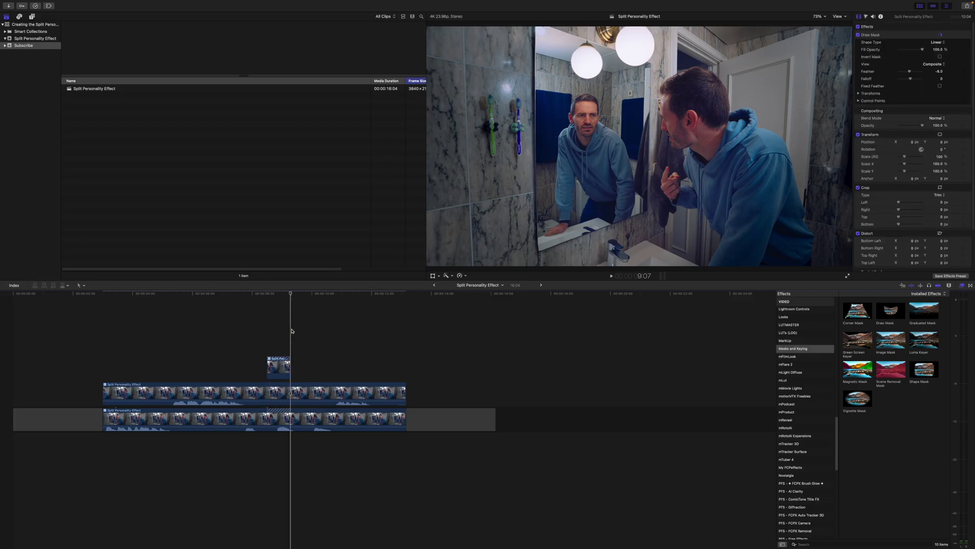
{"action": "key", "text": "Left"}
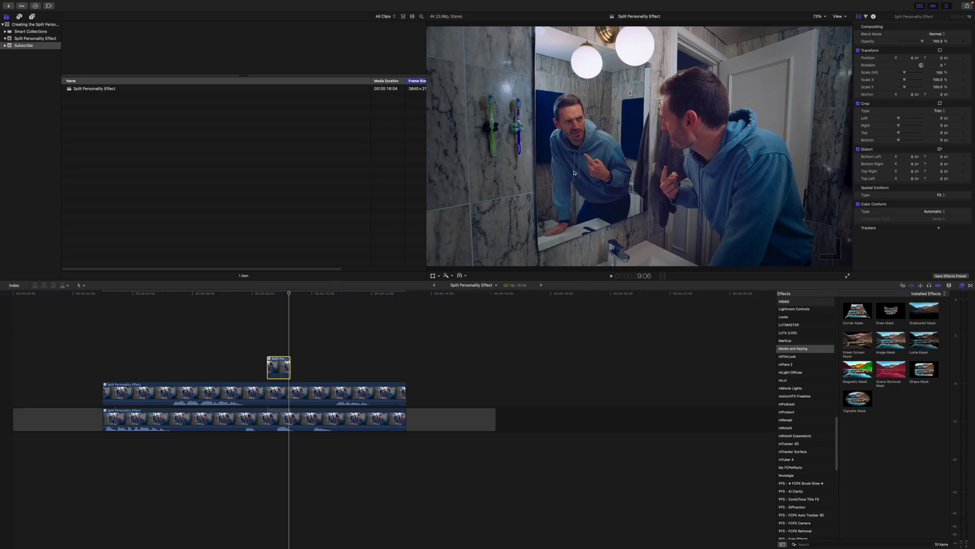
{"action": "key", "text": "ctrl+super+m"}
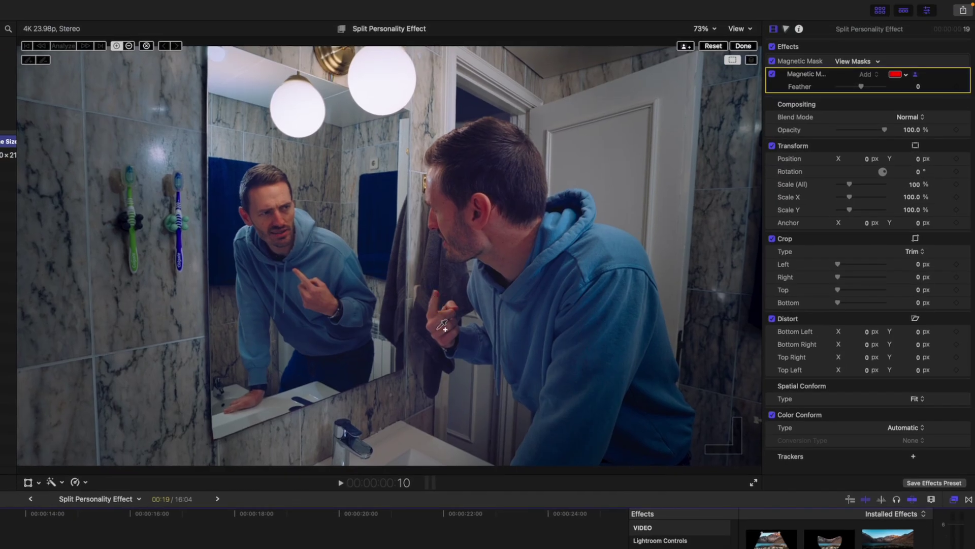
Step: Paint the Magnetic Mask over the near man's raised hand and analyse it across the clip
{"action": "left_click_drag", "start_coordinate": [450, 326], "coordinate": [483, 329]}
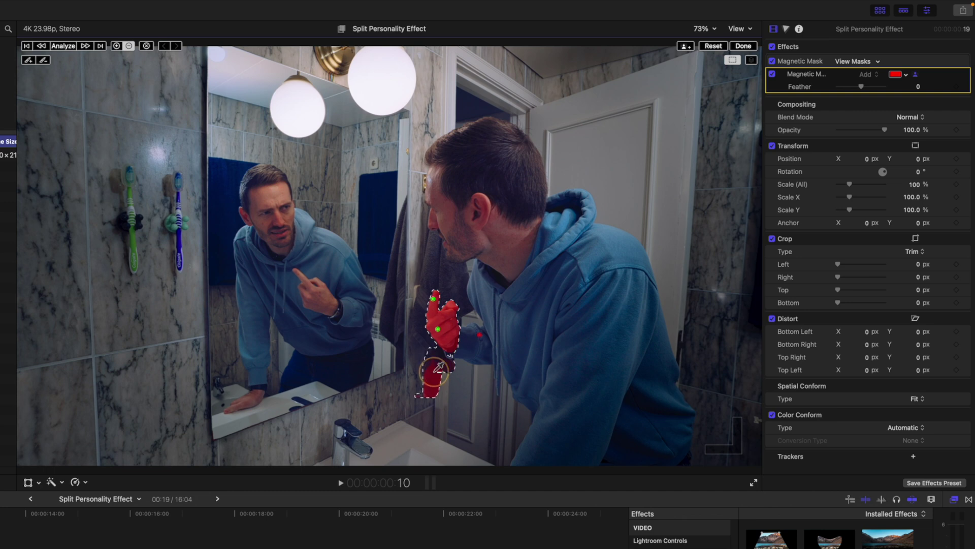
{"action": "left_click", "coordinate": [74, 46]}
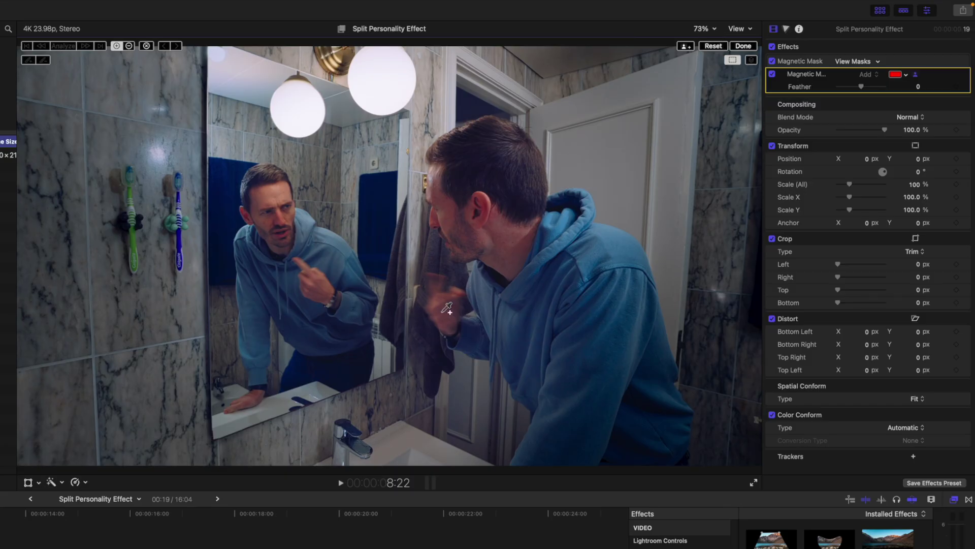
{"action": "left_click_drag", "start_coordinate": [447, 307], "coordinate": [444, 255]}
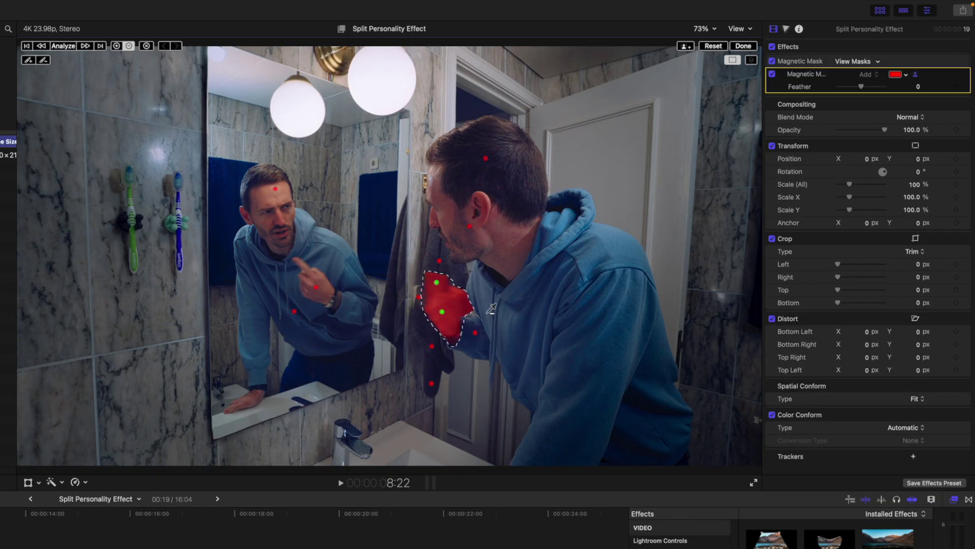
{"action": "left_click", "coordinate": [57, 48]}
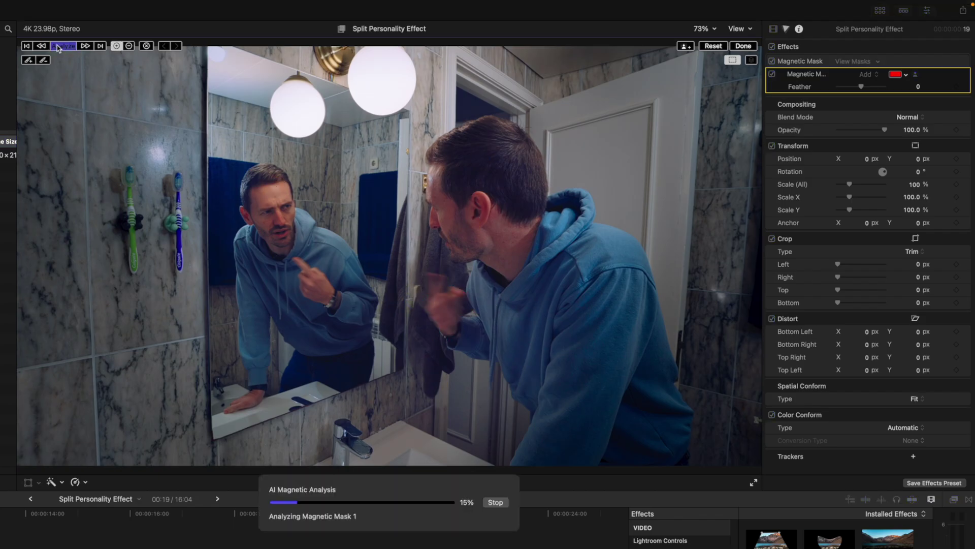
{"action": "left_click", "coordinate": [743, 46]}
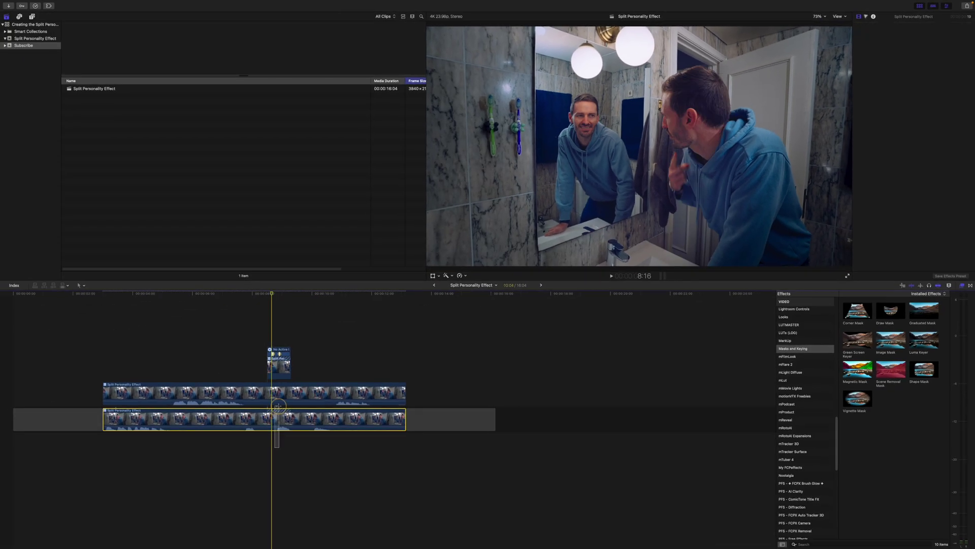
{"action": "left_click", "coordinate": [278, 395]}
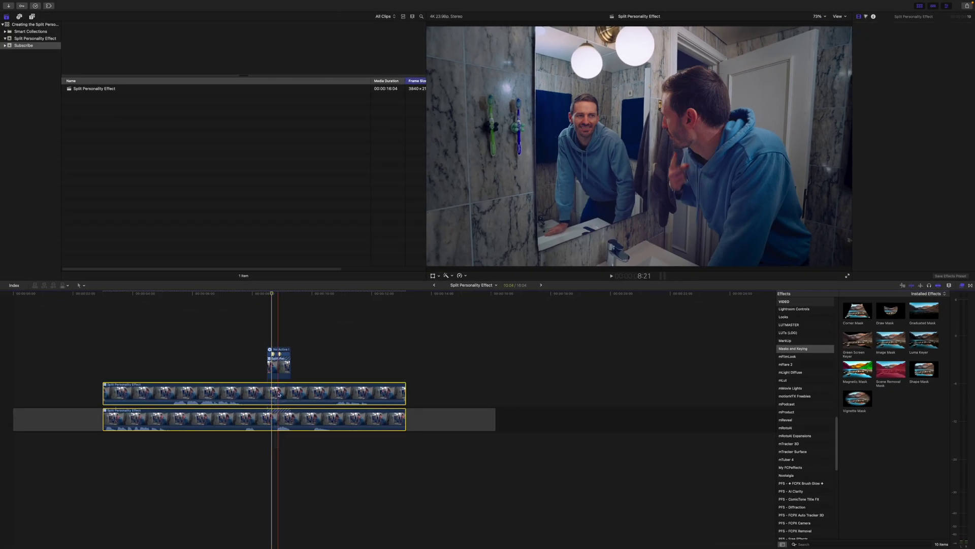
{"action": "key", "text": "v"}
{"action": "left_click", "coordinate": [269, 341]}
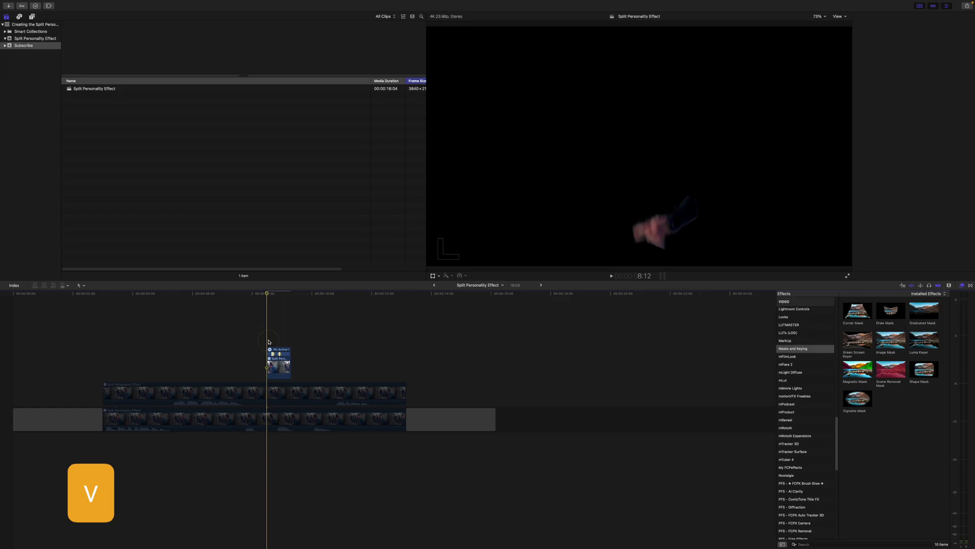
{"action": "key", "text": "Right"}
{"action": "key", "text": "Right"}
{"action": "key", "text": "Right"}
{"action": "key", "text": "Right"}
{"action": "key", "text": "Right"}
{"action": "key", "text": "Right"}
{"action": "left_click_drag", "start_coordinate": [102, 401], "coordinate": [255, 414]}
{"action": "key", "text": "v"}
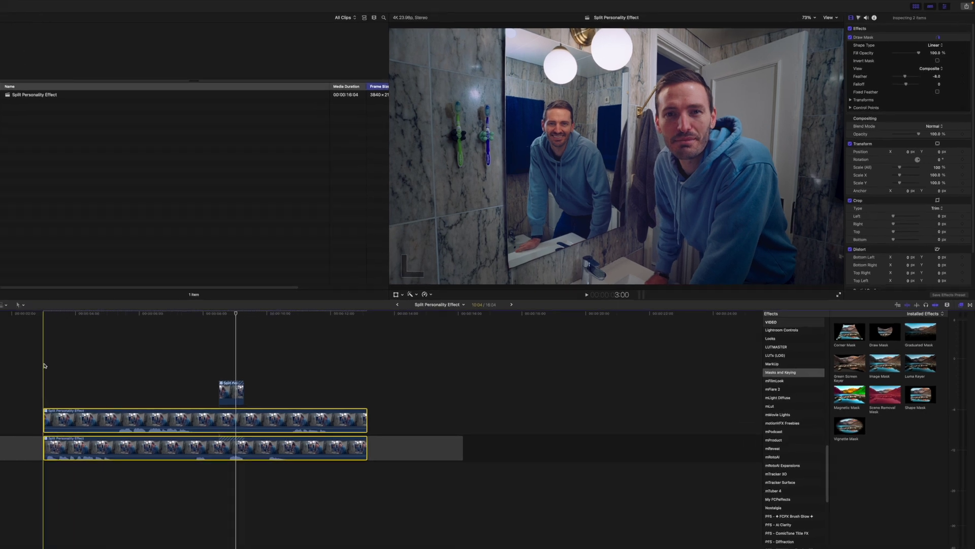
{"action": "key", "text": "space"}
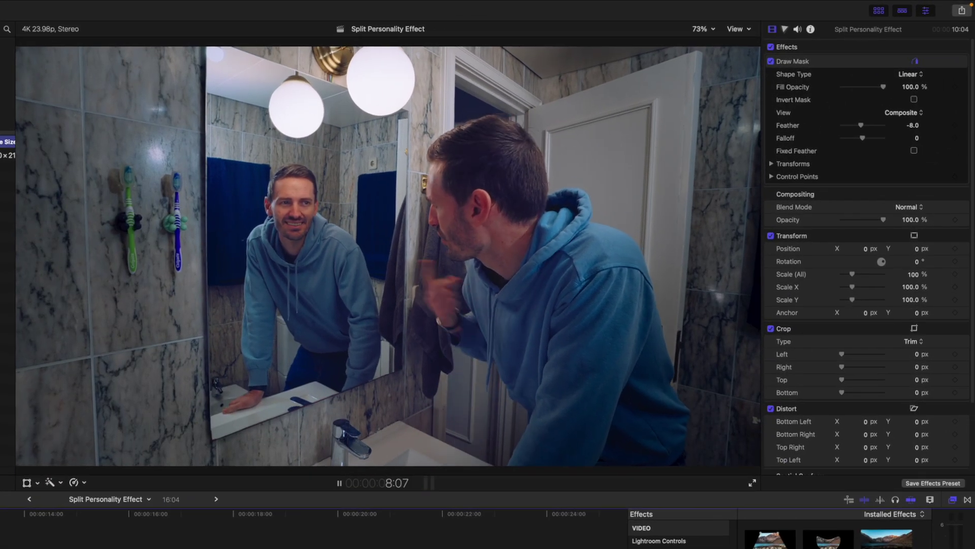
{"action": "key", "text": "space"}
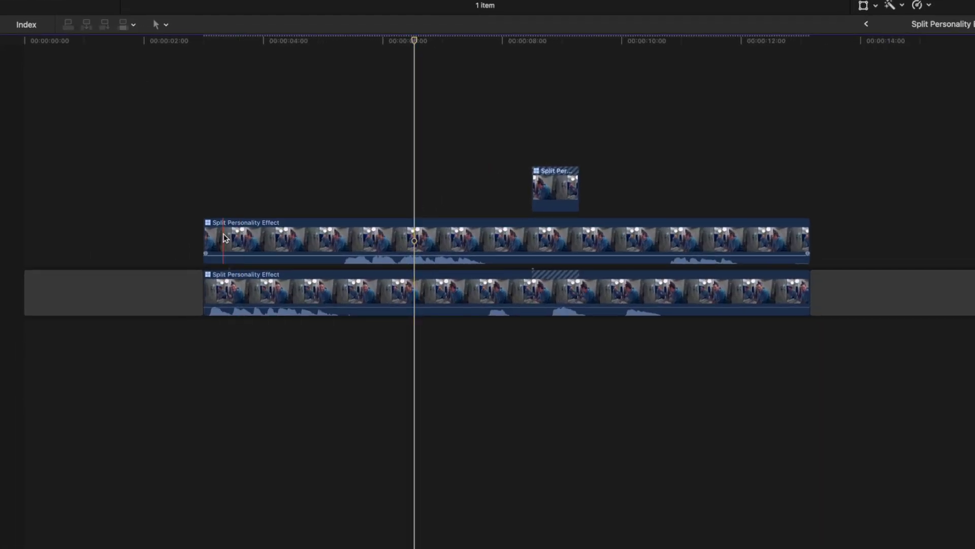
Step: Copy the upper take to start at the playhead, trim its end, and detach its audio
{"action": "left_click", "coordinate": [126, 384]}
{"action": "left_click_drag", "start_coordinate": [249, 222], "coordinate": [444, 145]}
{"action": "key", "text": "space"}
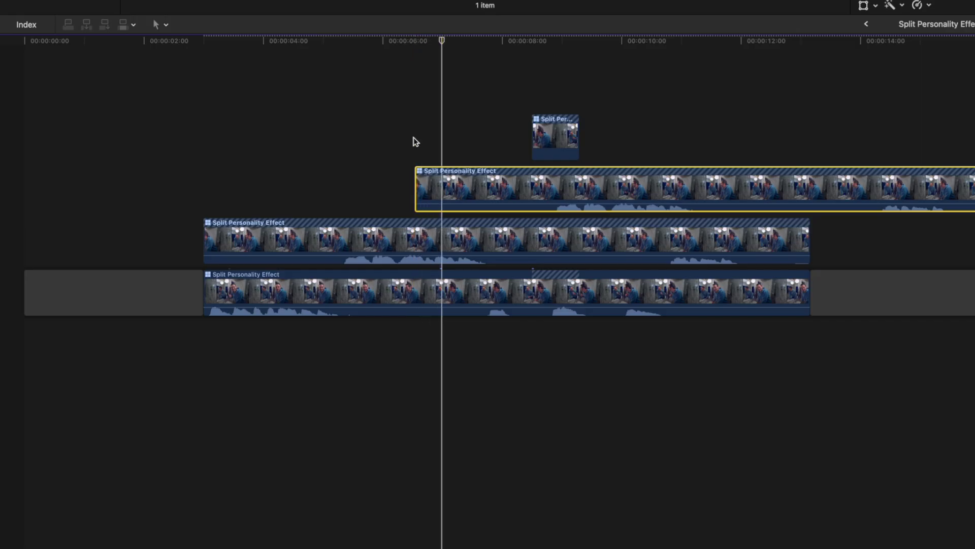
{"action": "key", "text": "alt+bracketright"}
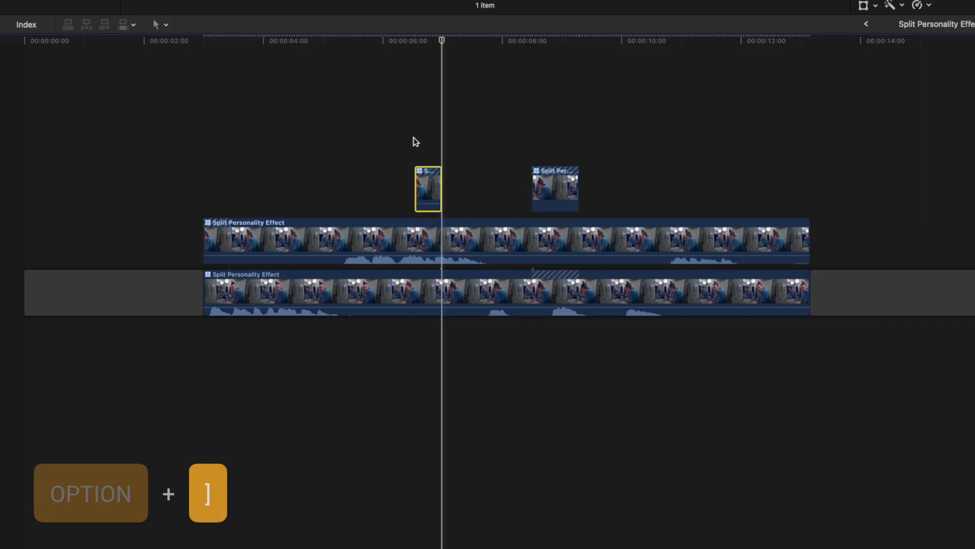
{"action": "key", "text": "ctrl+shift+s"}
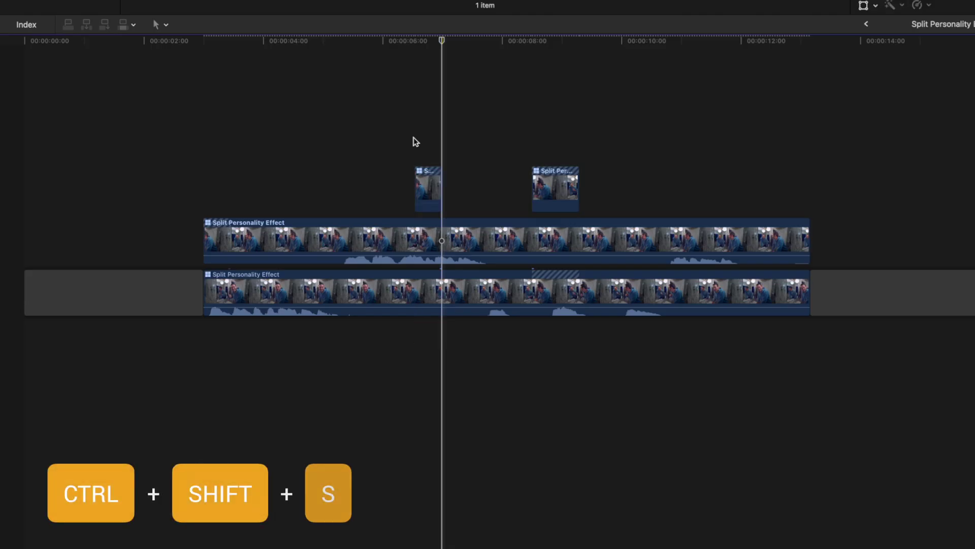
Step: Move the copy's Draw Mask points down to outline the mirror's lower edge
{"action": "left_click", "coordinate": [428, 188]}
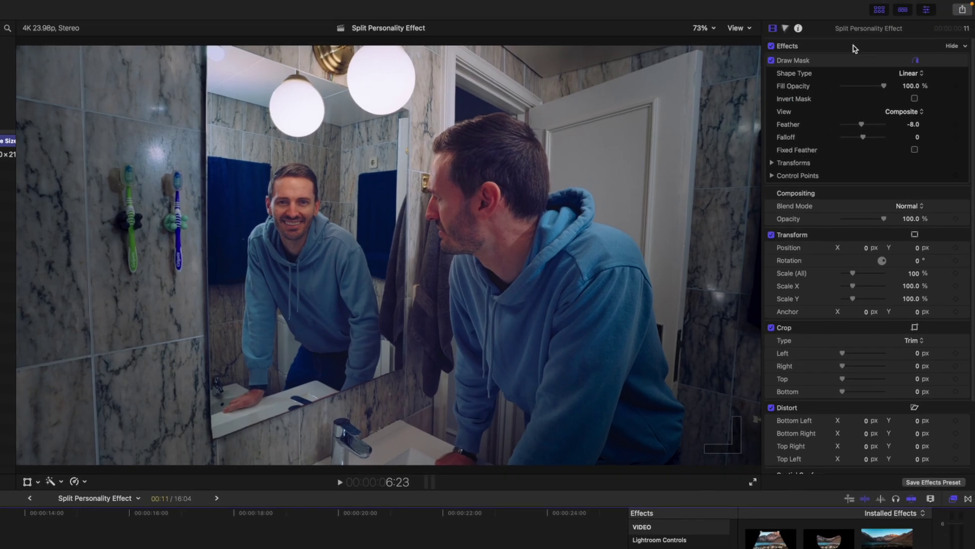
{"action": "left_click", "coordinate": [835, 57]}
{"action": "left_click_drag", "start_coordinate": [409, 112], "coordinate": [396, 283]}
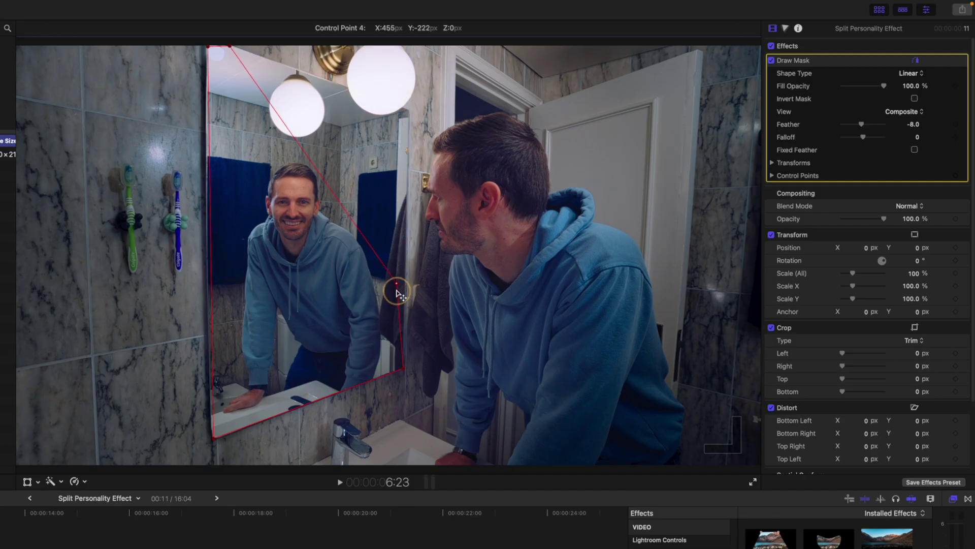
{"action": "left_click_drag", "start_coordinate": [264, 119], "coordinate": [393, 320]}
{"action": "left_click_drag", "start_coordinate": [210, 48], "coordinate": [391, 343]}
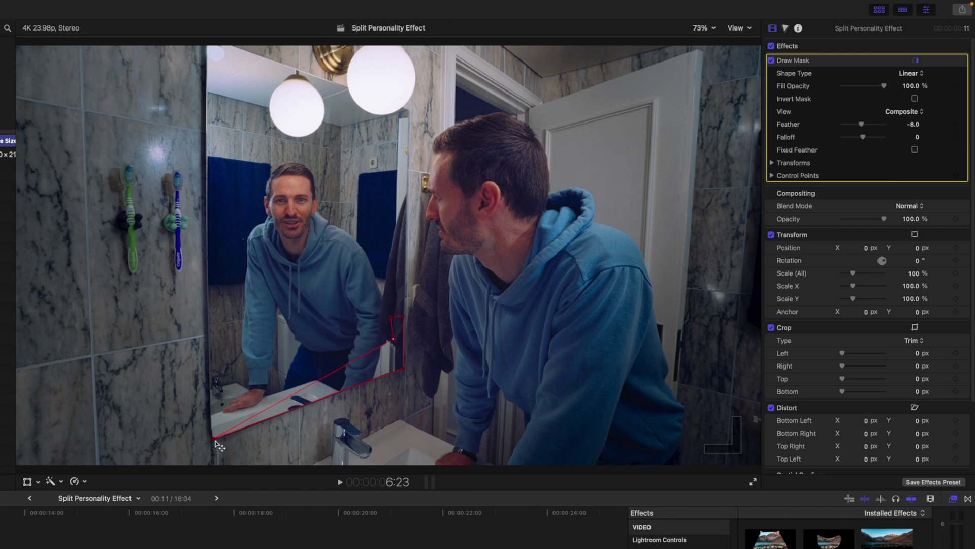